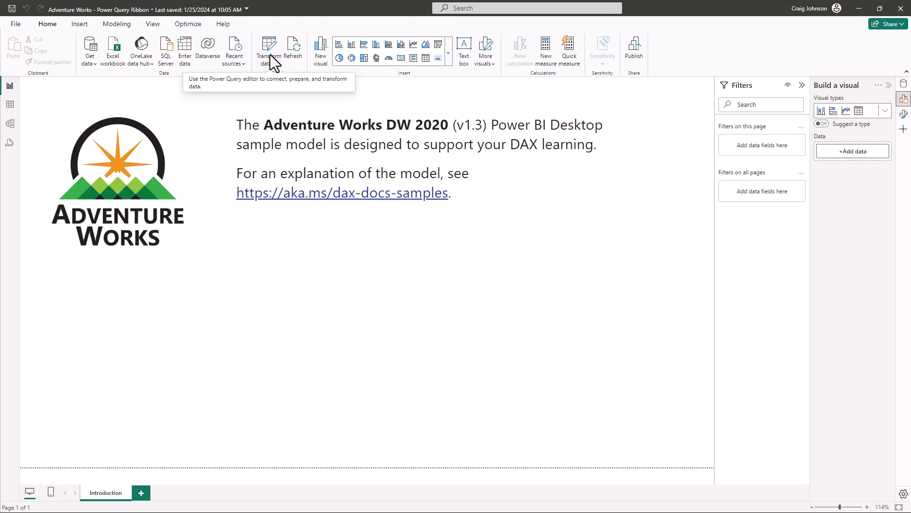
# Open the Power Query Editor for the Adventure Works model, select the Date query and go to its error
pyautogui.click(272, 61)
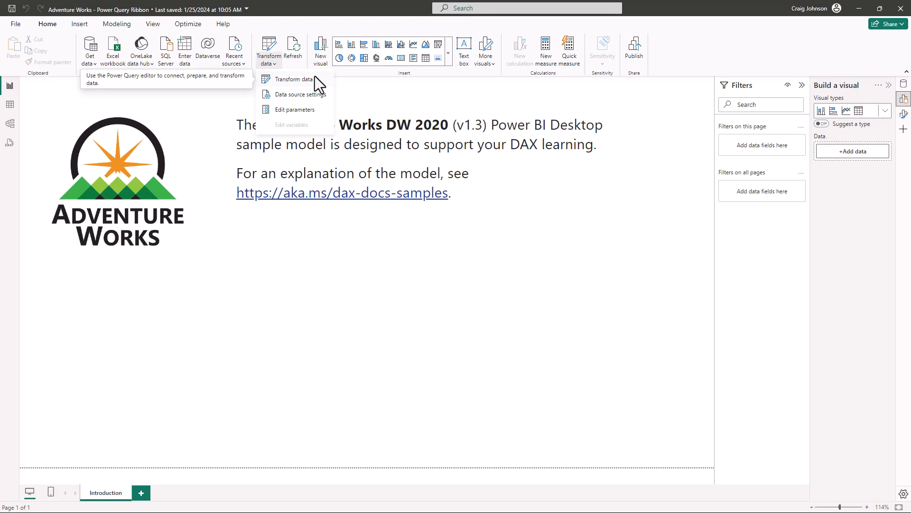
pyautogui.click(287, 79)
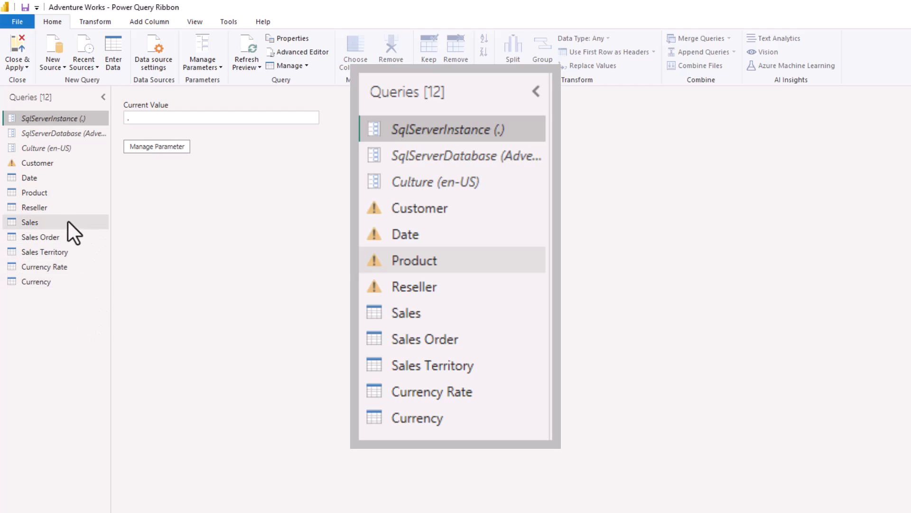
pyautogui.moveTo(45, 177)
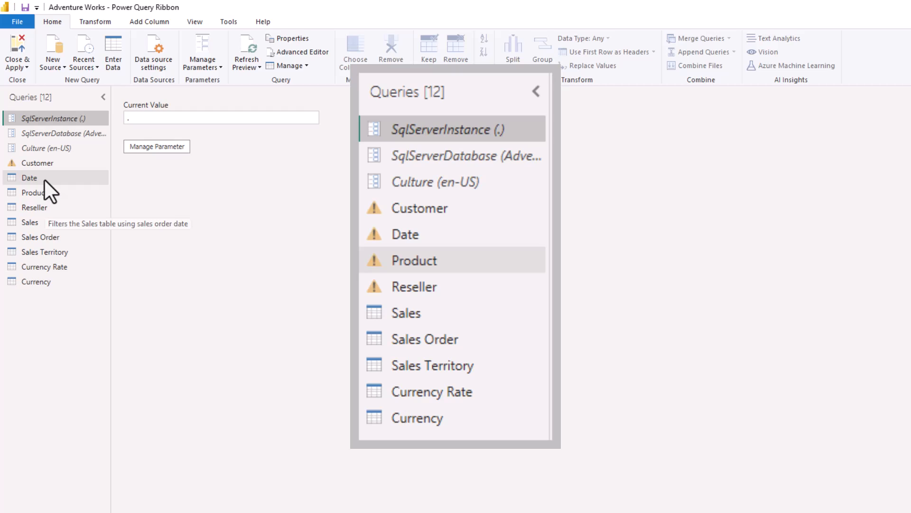
pyautogui.click(44, 178)
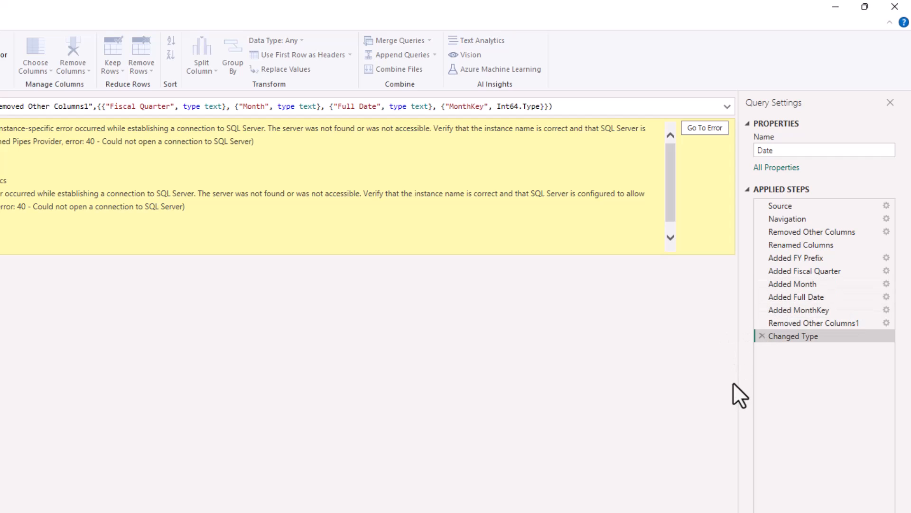
pyautogui.click(707, 128)
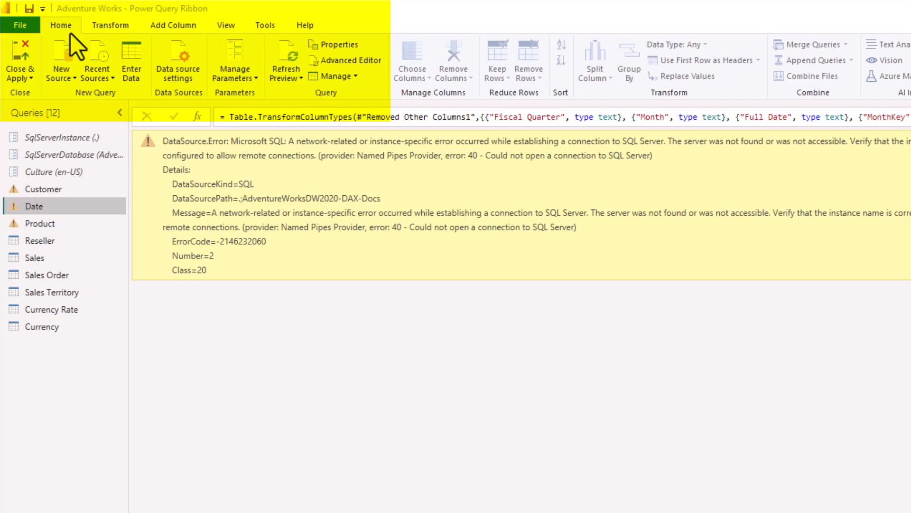
pyautogui.click(105, 30)
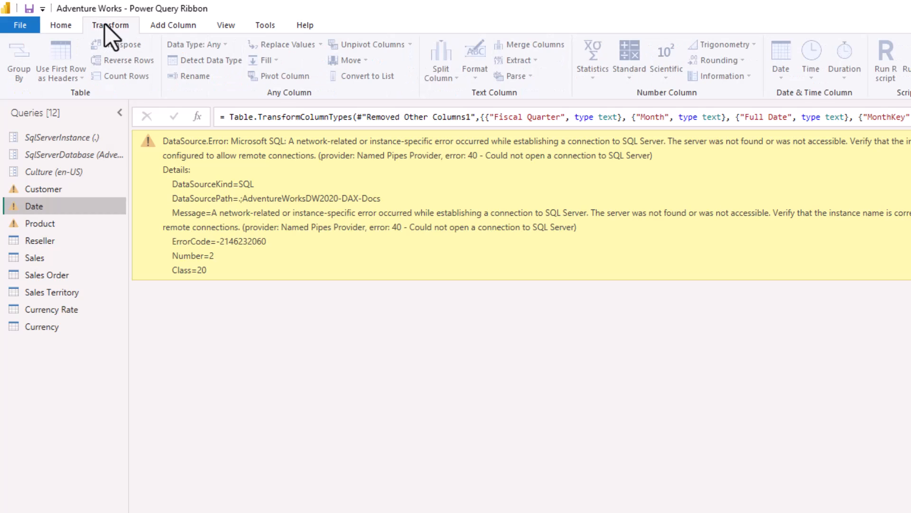
pyautogui.click(163, 22)
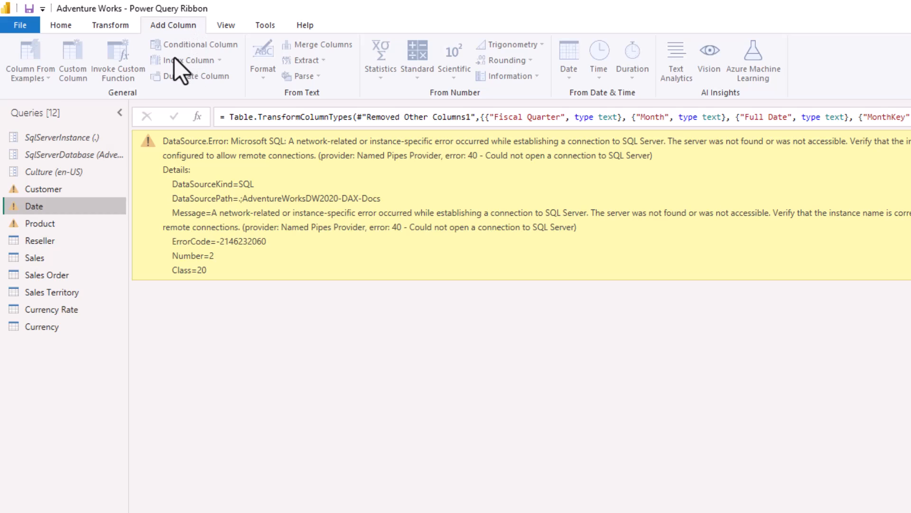
# Review the data source settings for the current file, and close them without changing anything
pyautogui.click(60, 25)
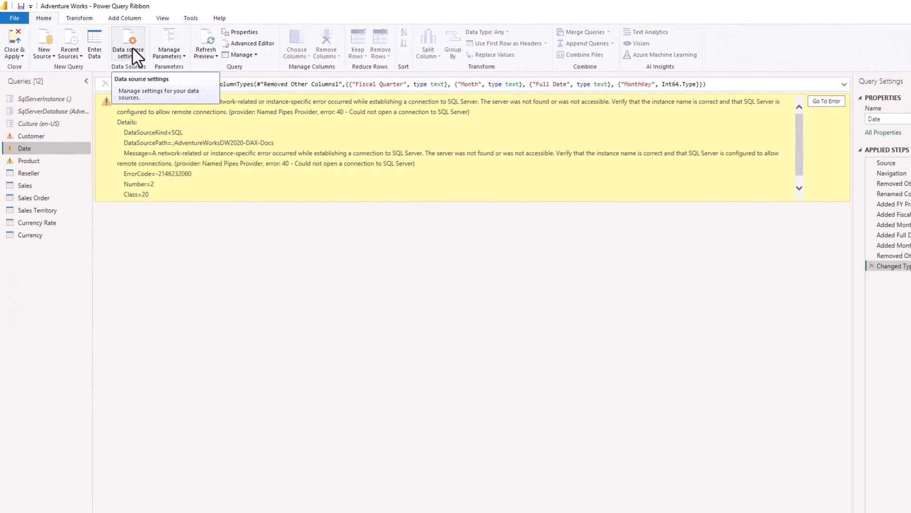
pyautogui.click(133, 47)
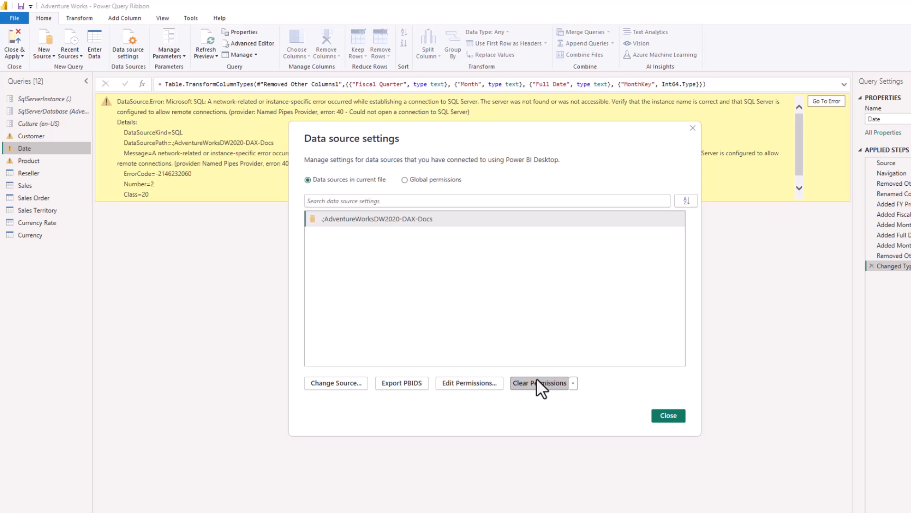
pyautogui.click(672, 415)
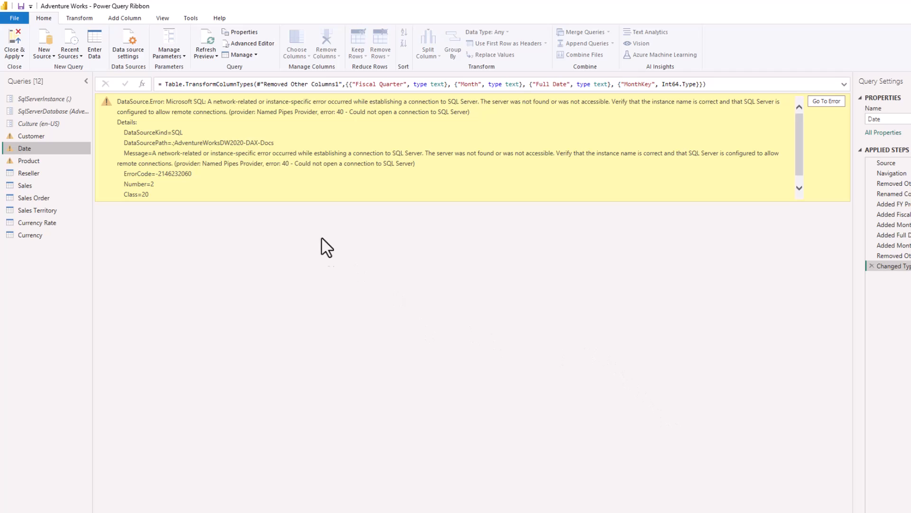
# Start a new parameter to examine the data types it can take, and cancel without creating it
pyautogui.click(172, 54)
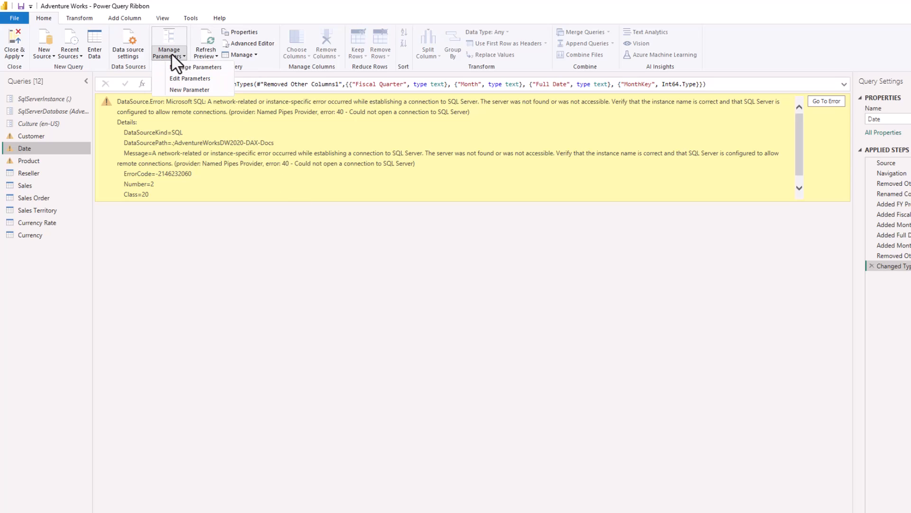
pyautogui.click(187, 91)
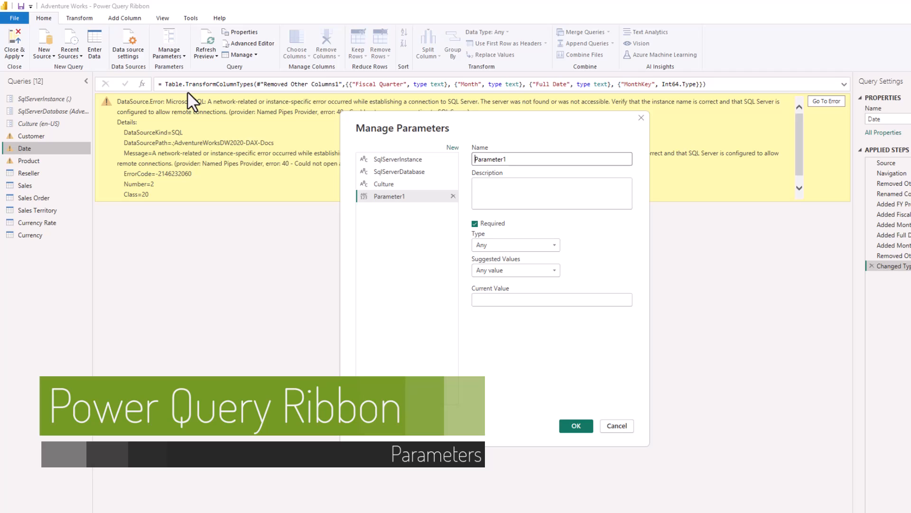
pyautogui.click(557, 244)
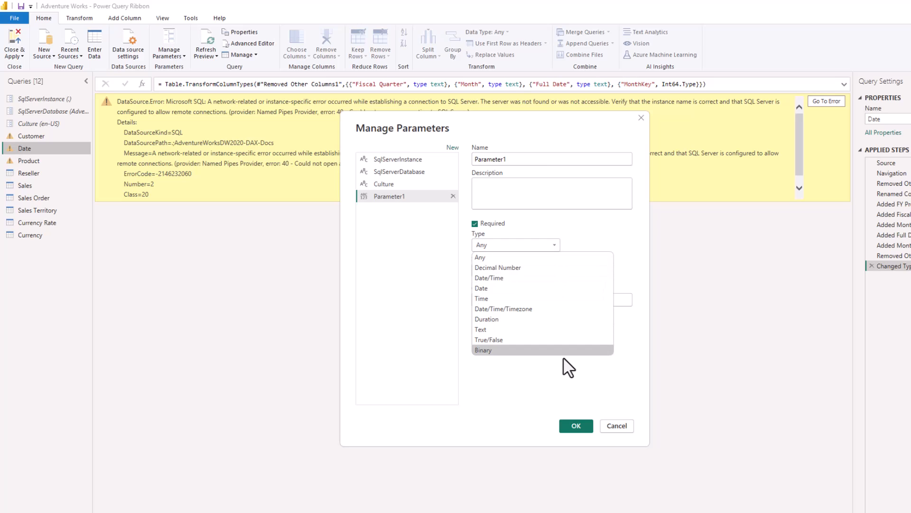
pyautogui.click(616, 424)
pyautogui.click(616, 425)
# Review the Date query's properties, and inspect its full M code in the Advanced Editor
pyautogui.click(252, 29)
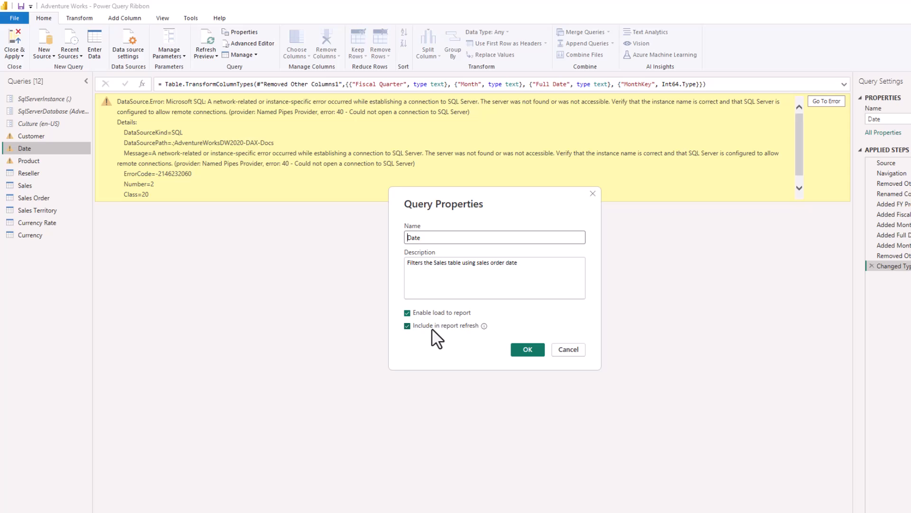
pyautogui.click(569, 350)
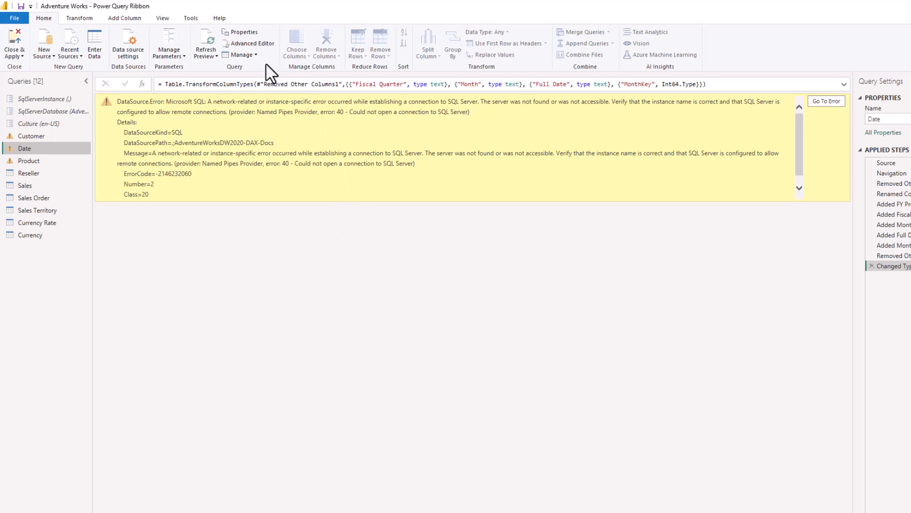
pyautogui.click(250, 43)
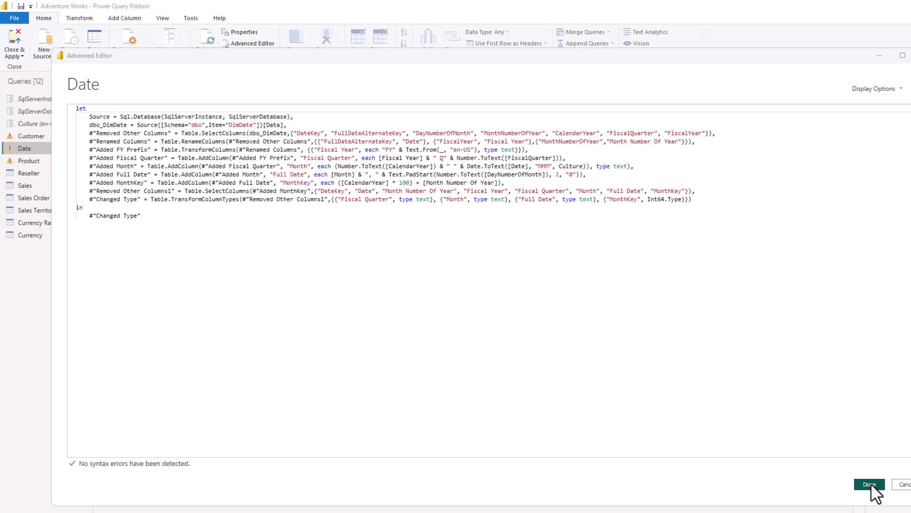
pyautogui.click(870, 484)
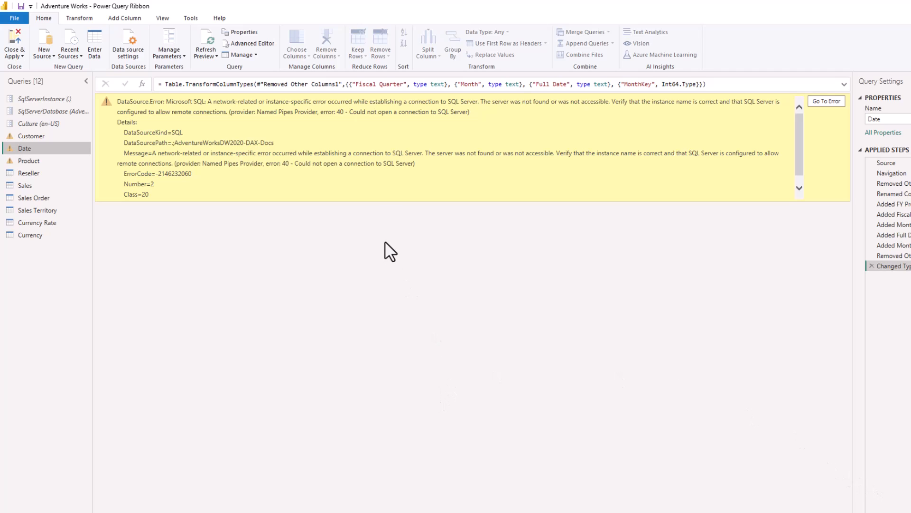
pyautogui.click(76, 19)
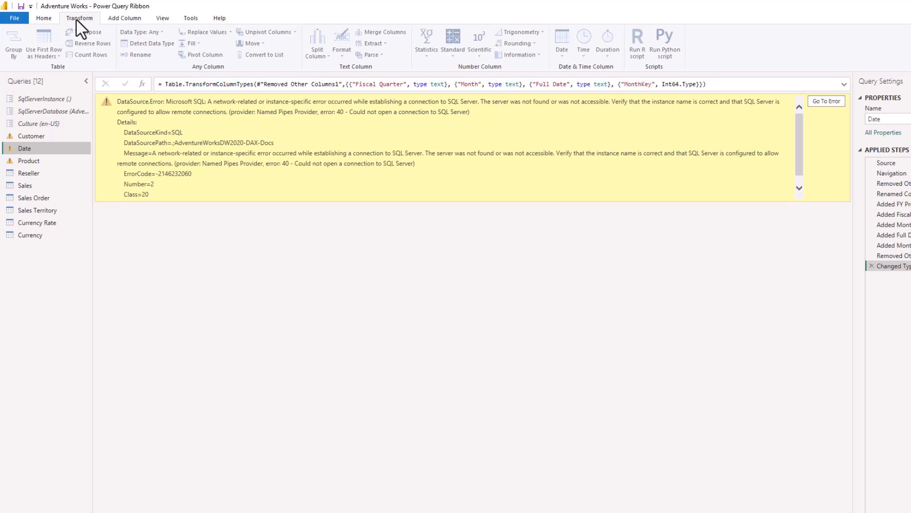
pyautogui.click(126, 18)
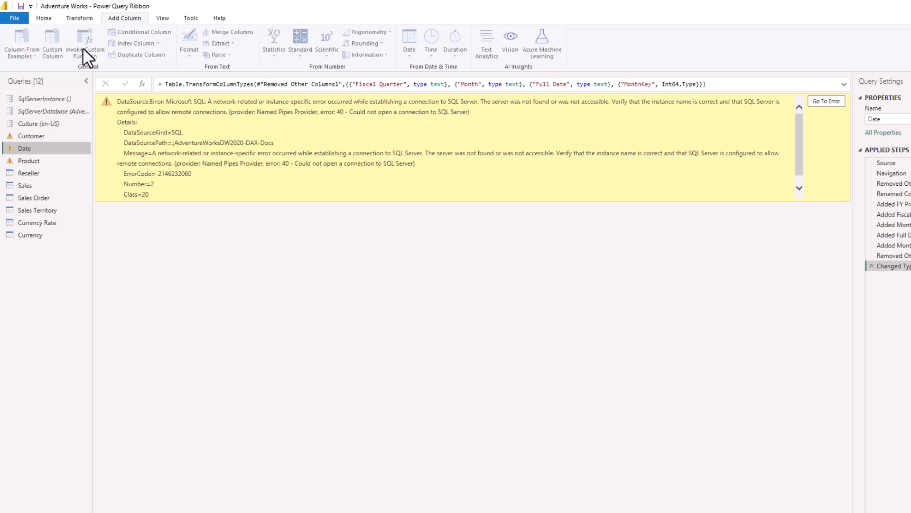
pyautogui.click(43, 18)
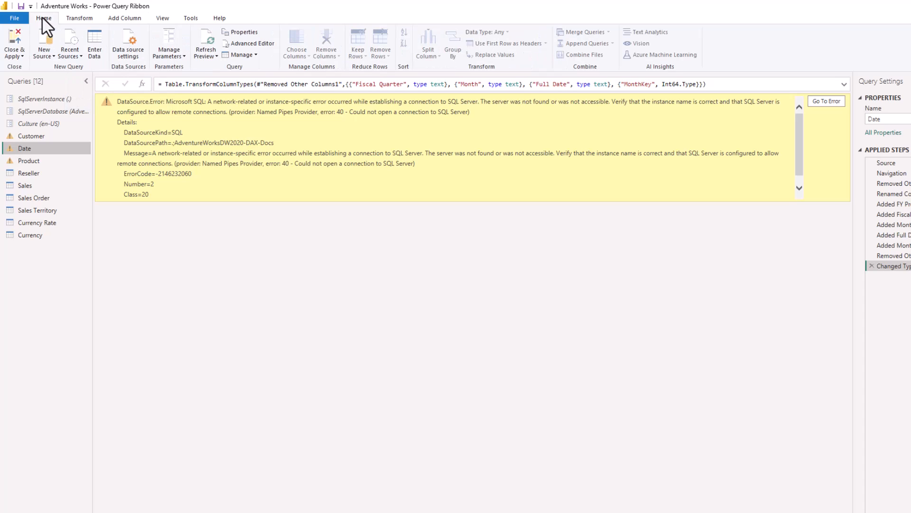
pyautogui.click(190, 18)
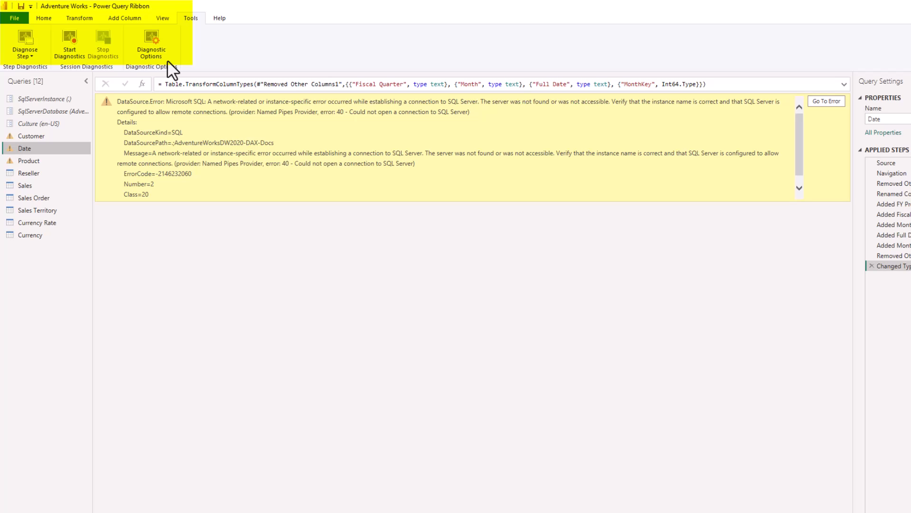
# Hide the formula bar in the query editor and show it again
pyautogui.click(163, 18)
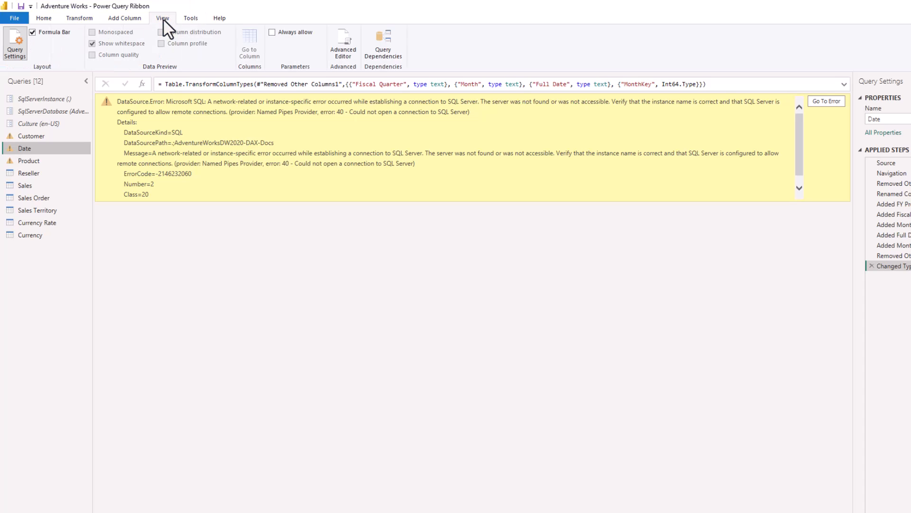
pyautogui.click(31, 32)
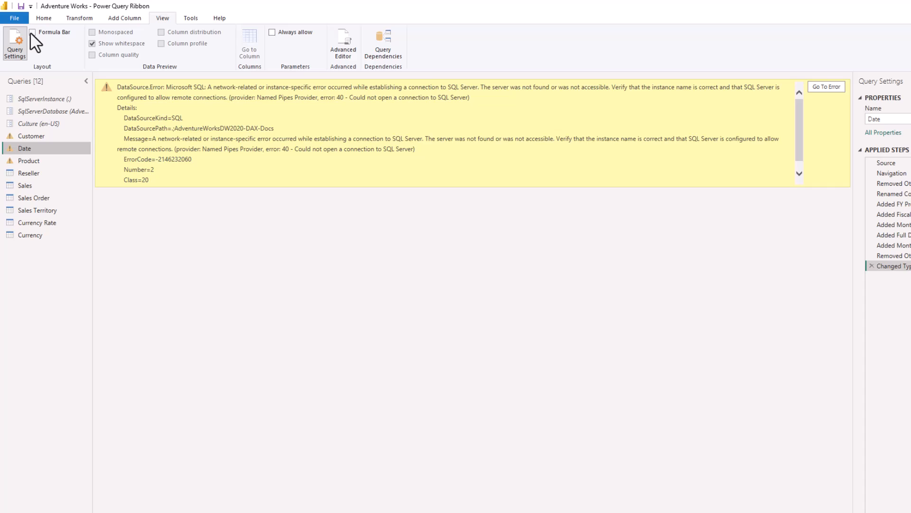
pyautogui.click(31, 33)
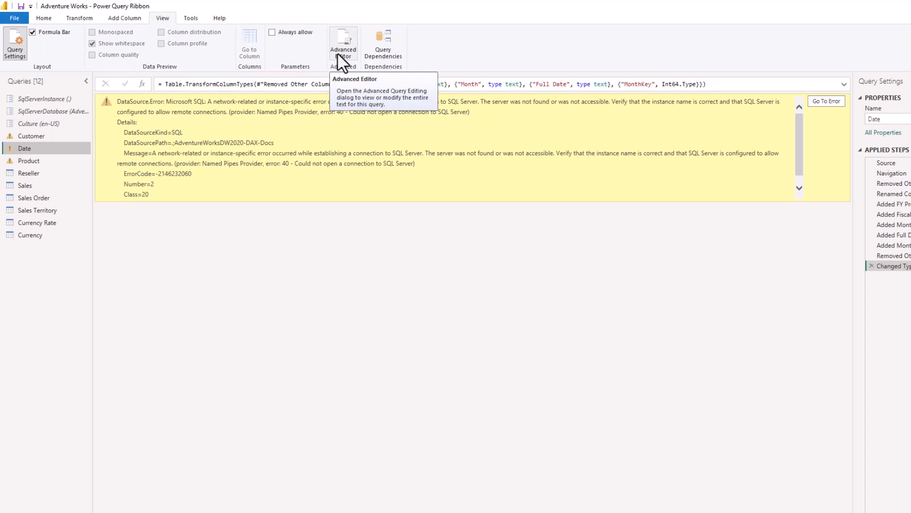
# Examine the Query Dependencies diagram for links between the SQL Server parameters and the loaded tables, and close it
pyautogui.click(385, 47)
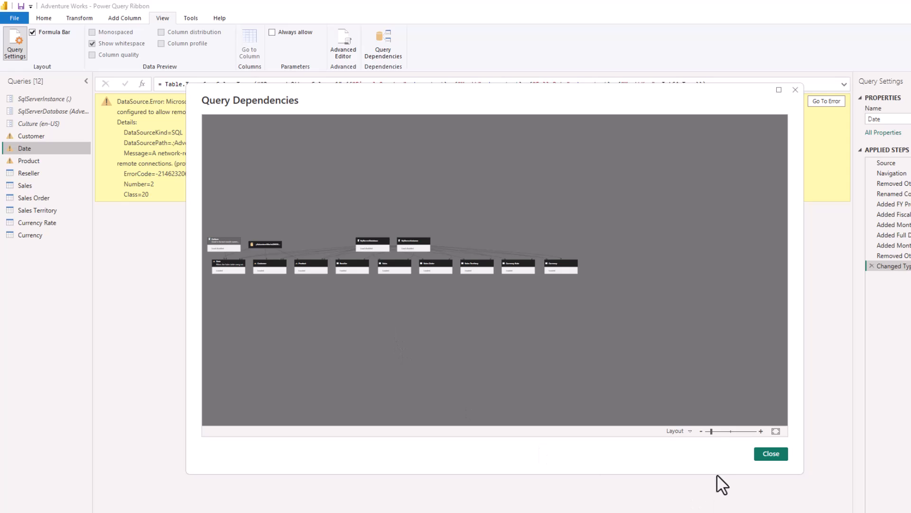
pyautogui.moveTo(712, 431); pyautogui.dragTo(735, 430)
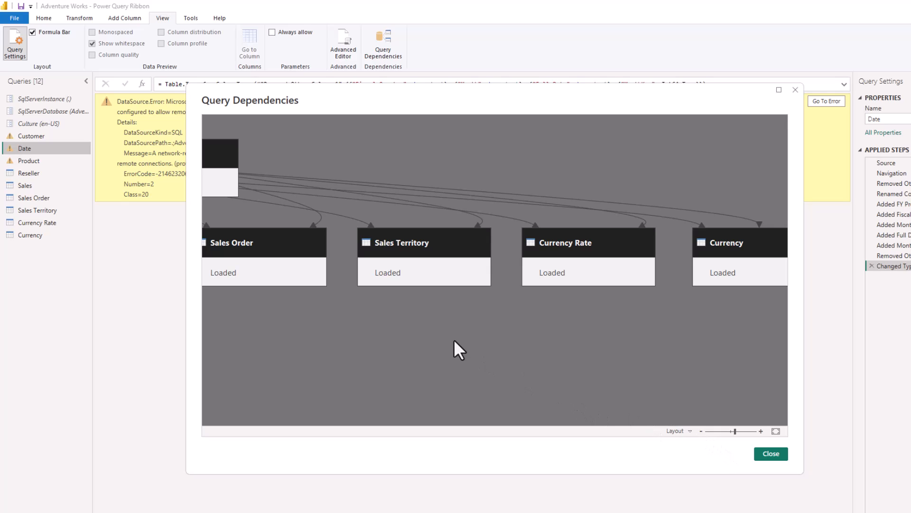
pyautogui.moveTo(340, 150); pyautogui.dragTo(709, 164)
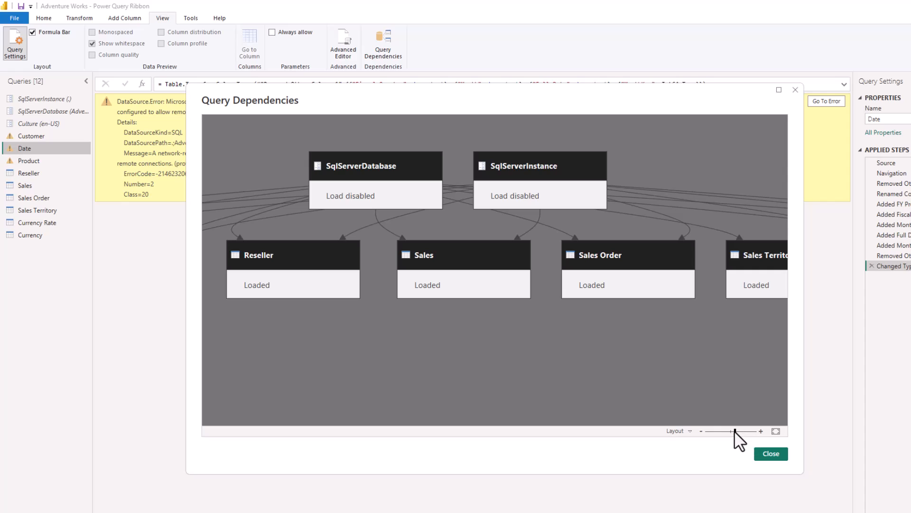
pyautogui.moveTo(734, 431); pyautogui.dragTo(710, 431)
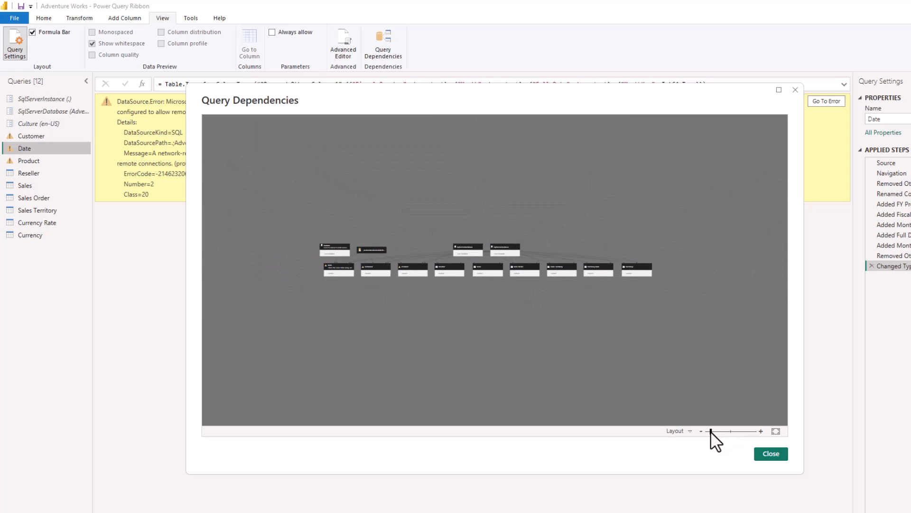
pyautogui.click(775, 452)
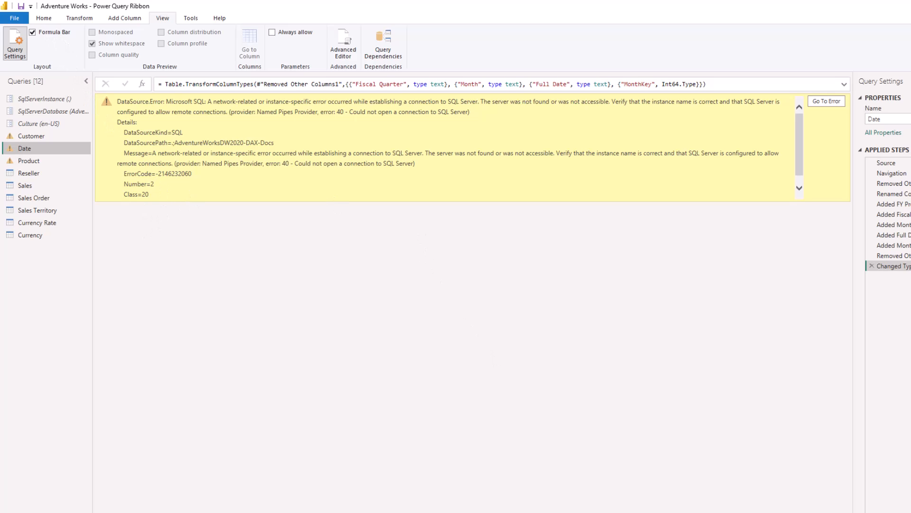
# Select the Reseller query, and close the Power Query Editor without applying changes
pyautogui.click(43, 18)
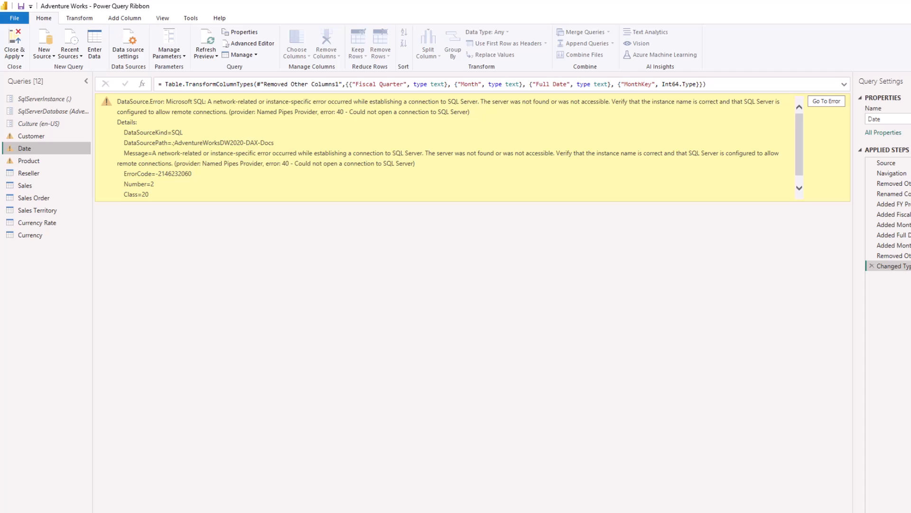
pyautogui.click(42, 173)
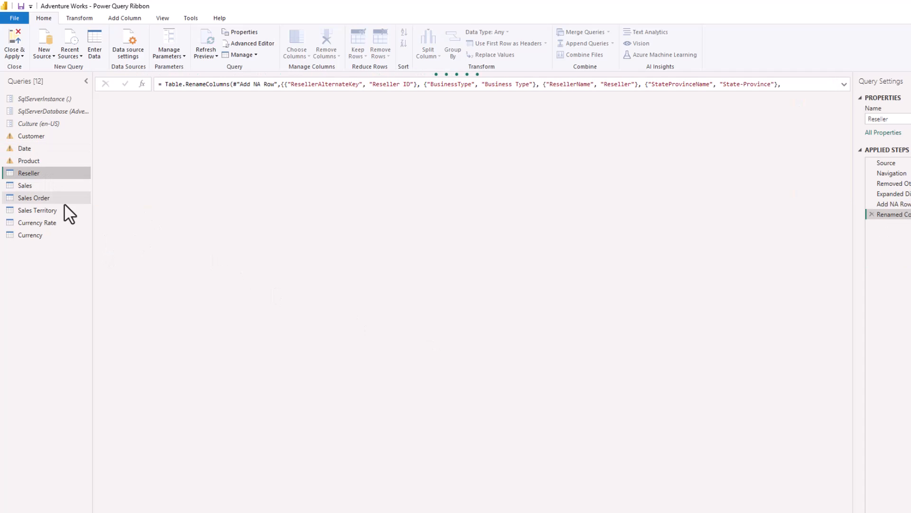
pyautogui.click(22, 54)
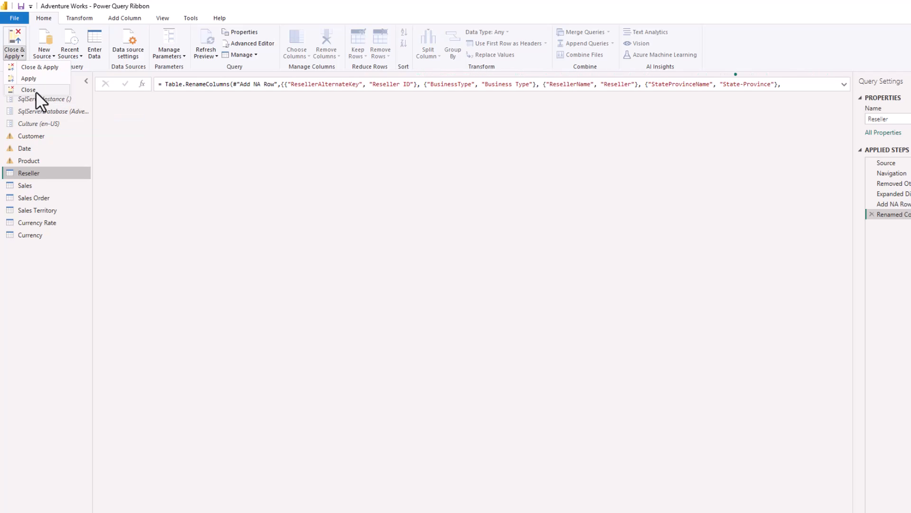
pyautogui.click(36, 91)
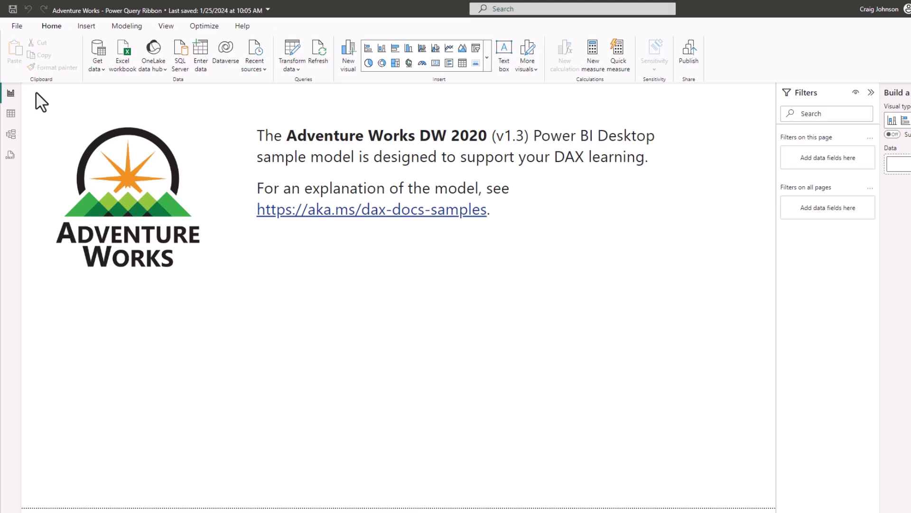